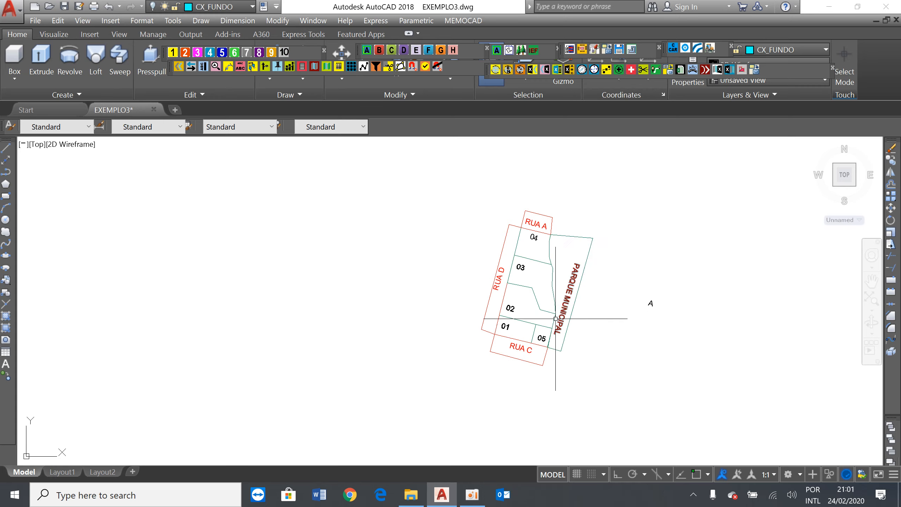
Inspect the boundary polylines of lot 03 and of the Parque Municipal area
click(544, 259)
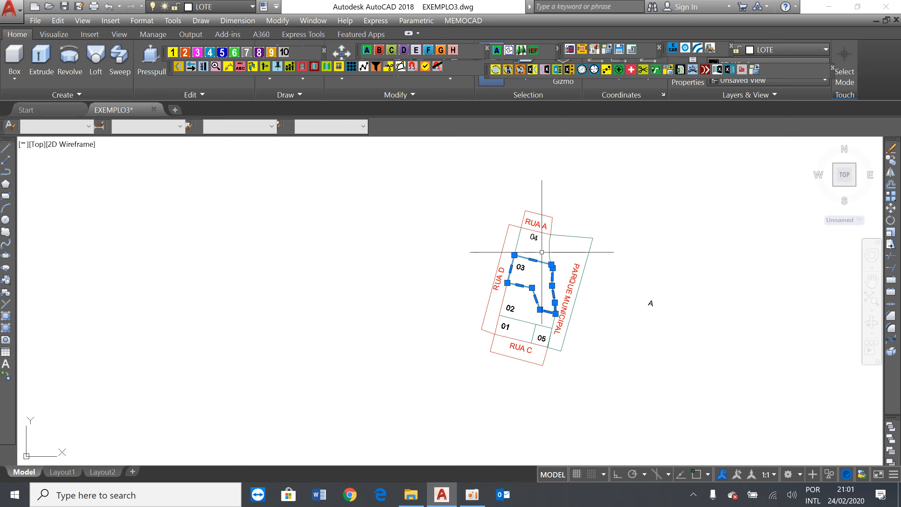
key(Escape)
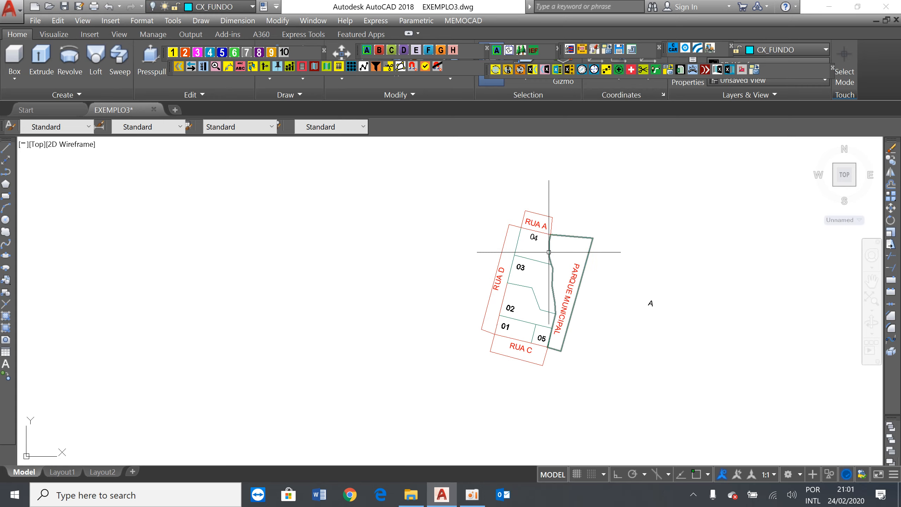
click(539, 259)
key(Escape)
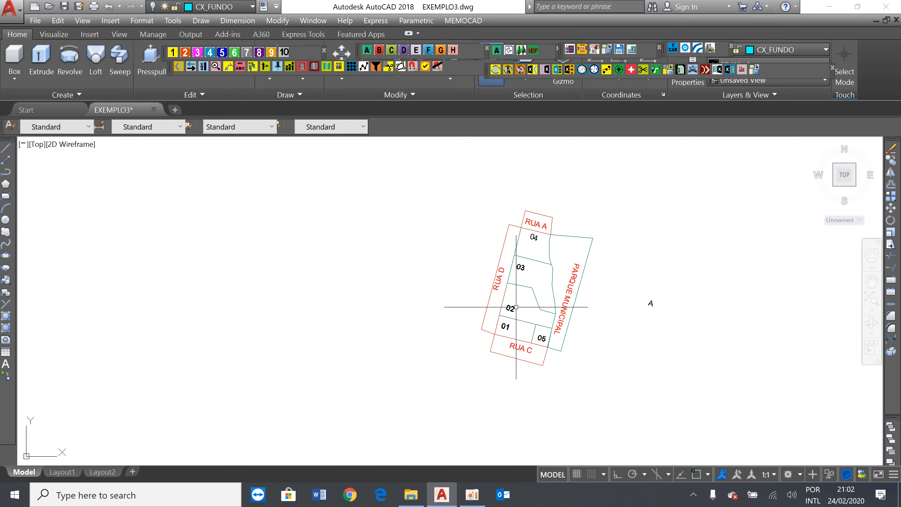
click(587, 253)
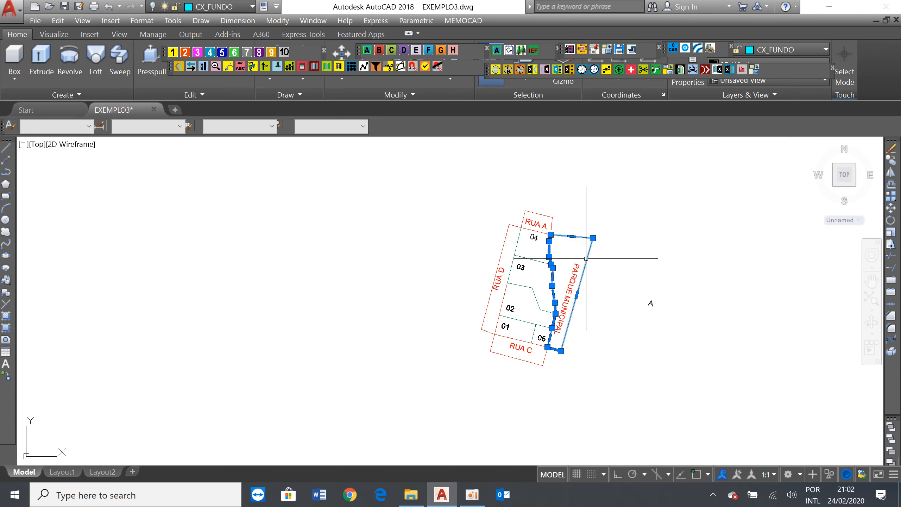
key(Escape)
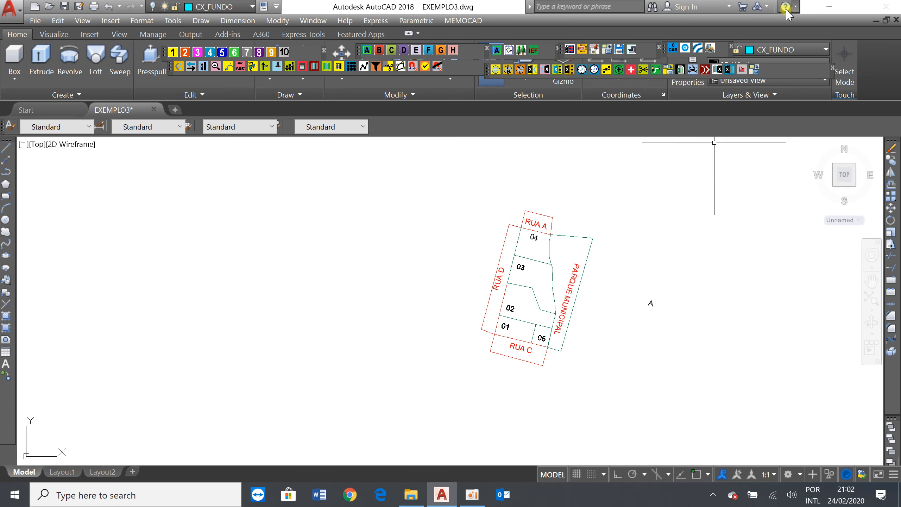
Turn on the CX_FUNDO layer to show the background street lines around the block
click(815, 53)
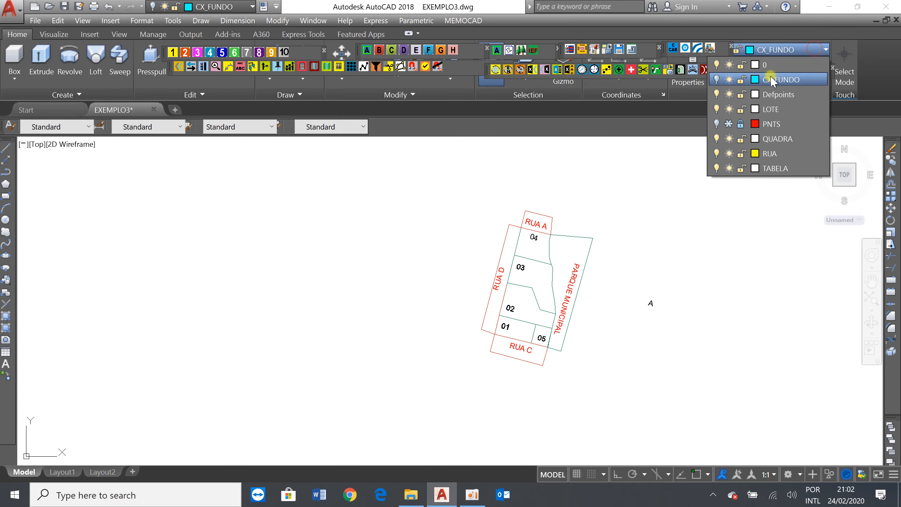
click(717, 81)
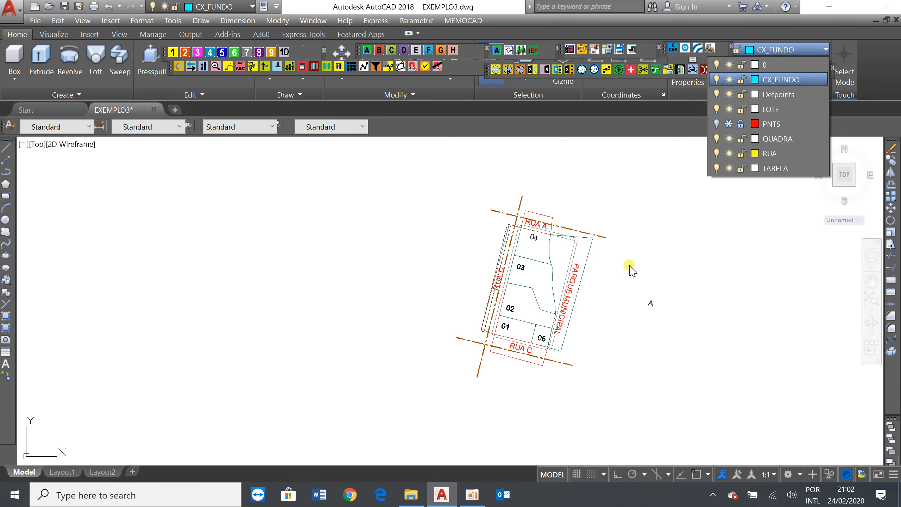
click(713, 253)
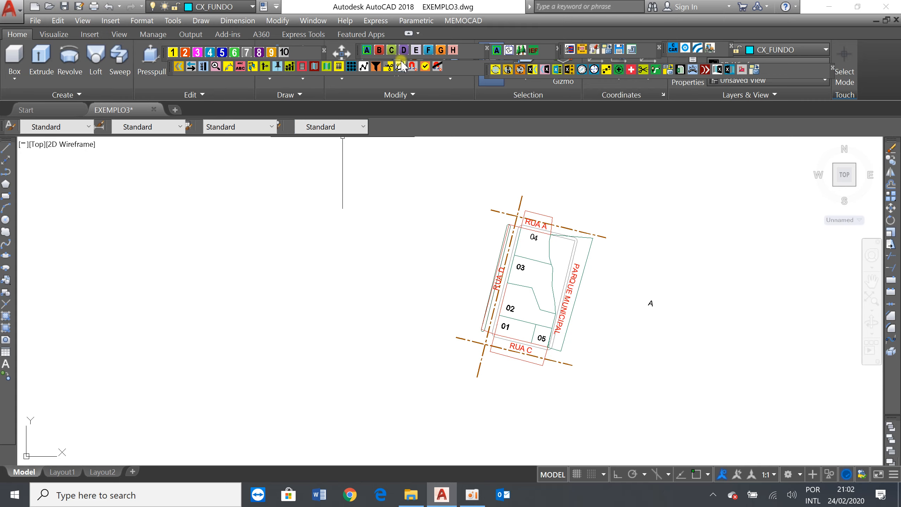
Start the MEMOCAD routine for lot plans and memorials with REURB coordinates, accepting the default text standards
click(406, 50)
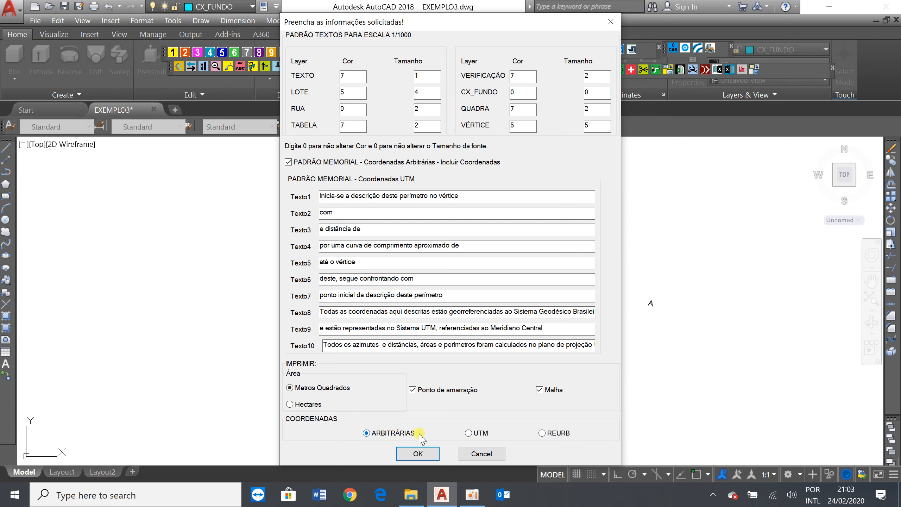
click(484, 433)
click(541, 434)
click(418, 453)
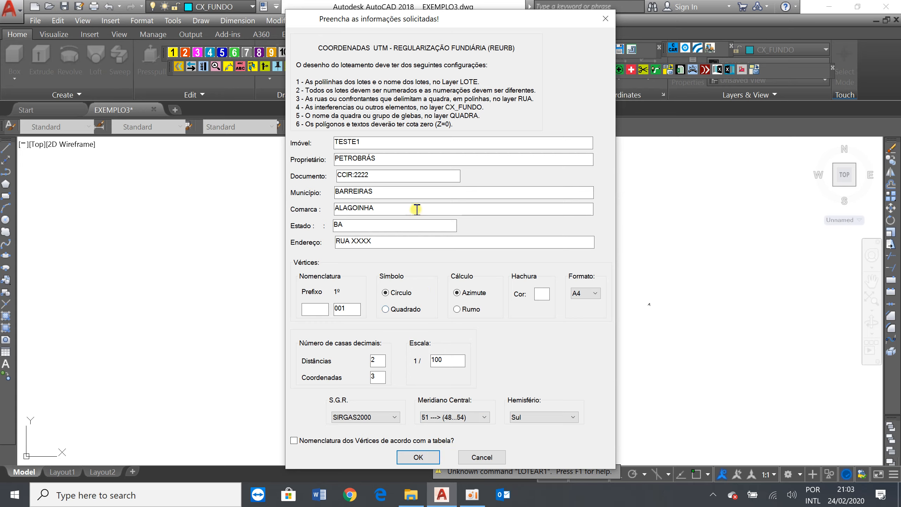
Set the vertex prefix to M and the hatch colour to 8, keep central meridian 51 (48...54), and accept the REURB settings
click(320, 315)
text(M)
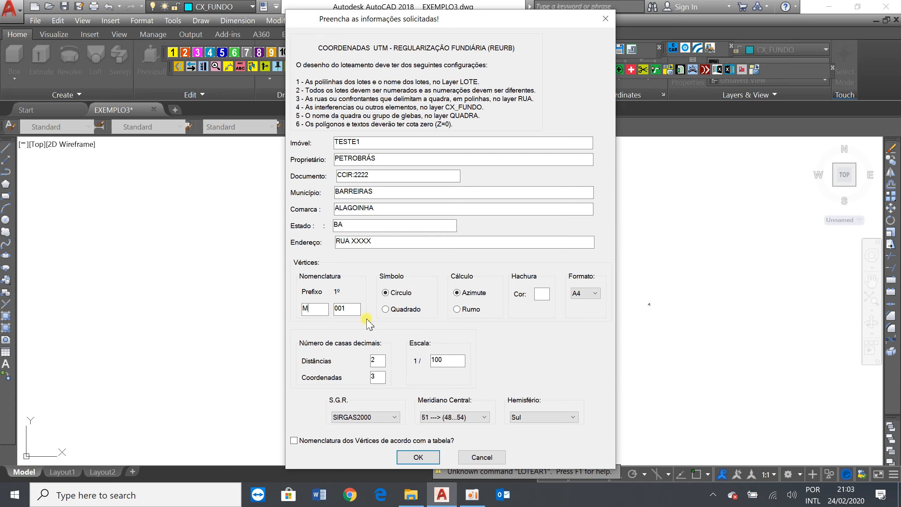
click(538, 293)
text(8)
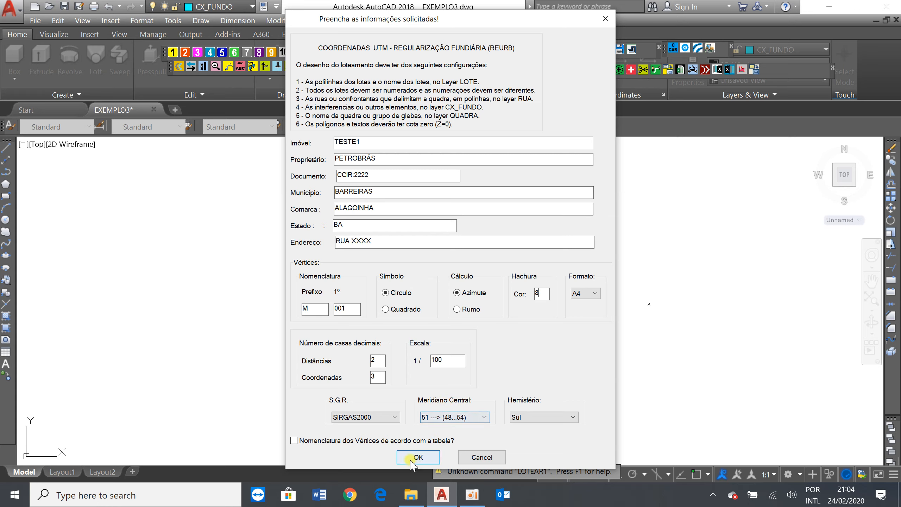
click(432, 416)
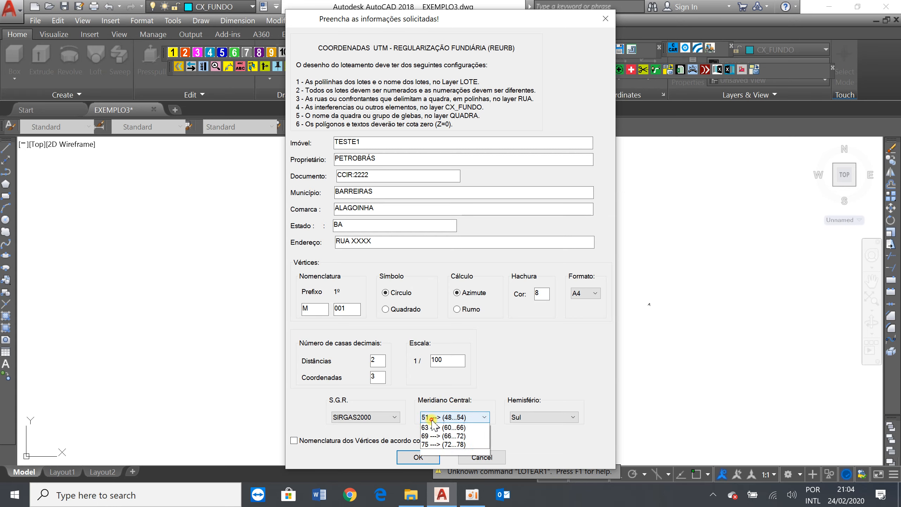
click(431, 419)
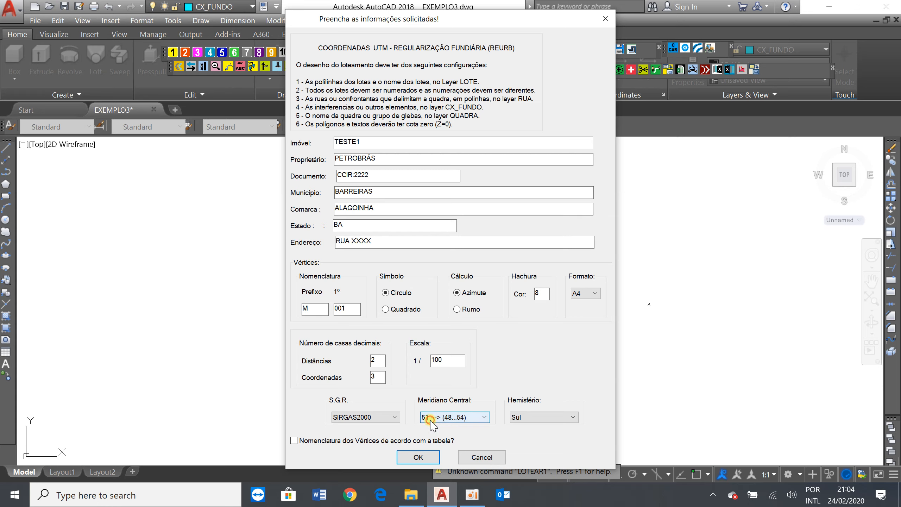
click(418, 457)
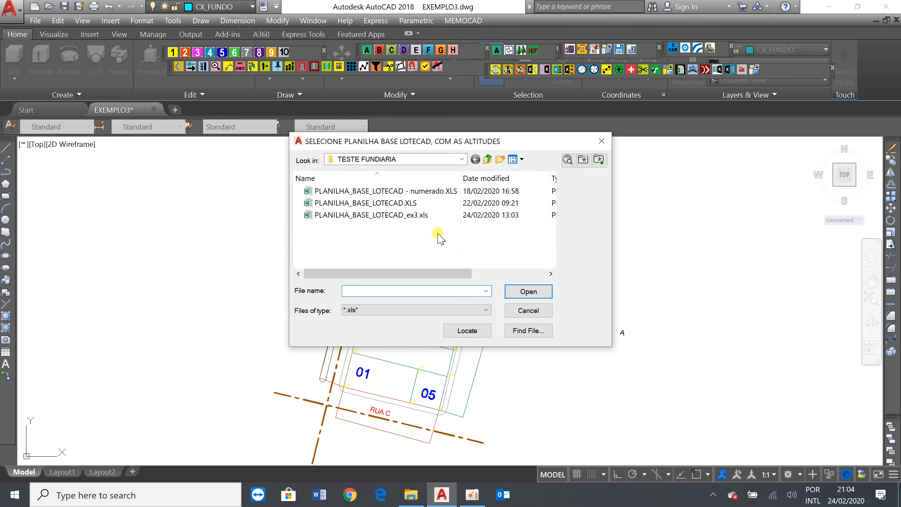
Load PLANILHA_BASE_LOTECAD_ex3.xls as the base spreadsheet with altitudes to generate the lot plans and memorials
double_click(407, 218)
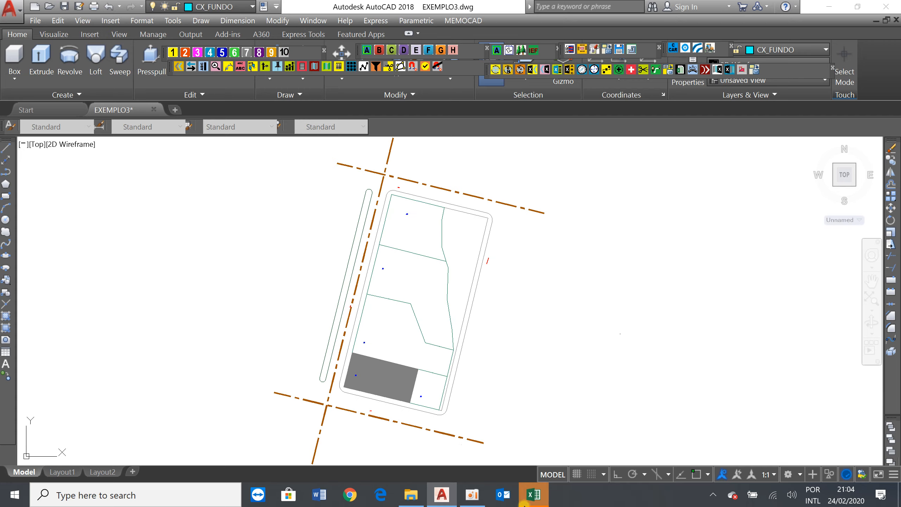
mouse_move(532, 496)
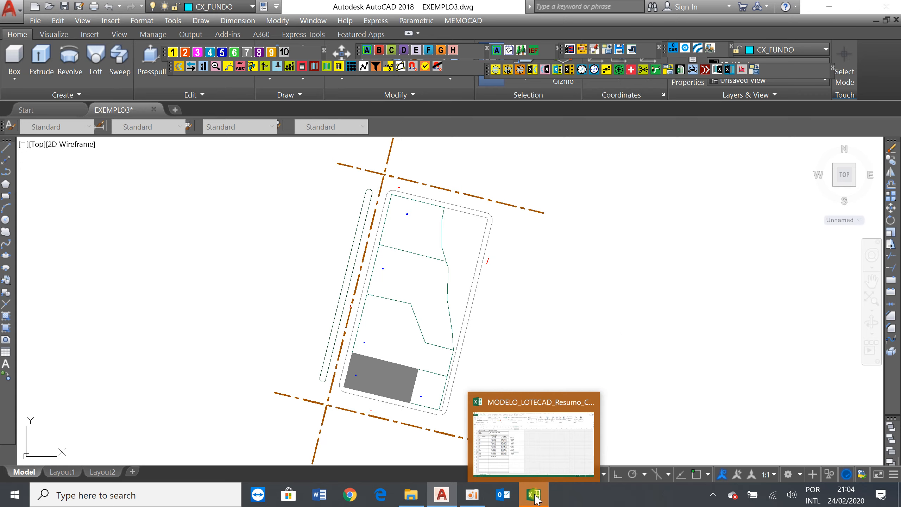
mouse_move(539, 445)
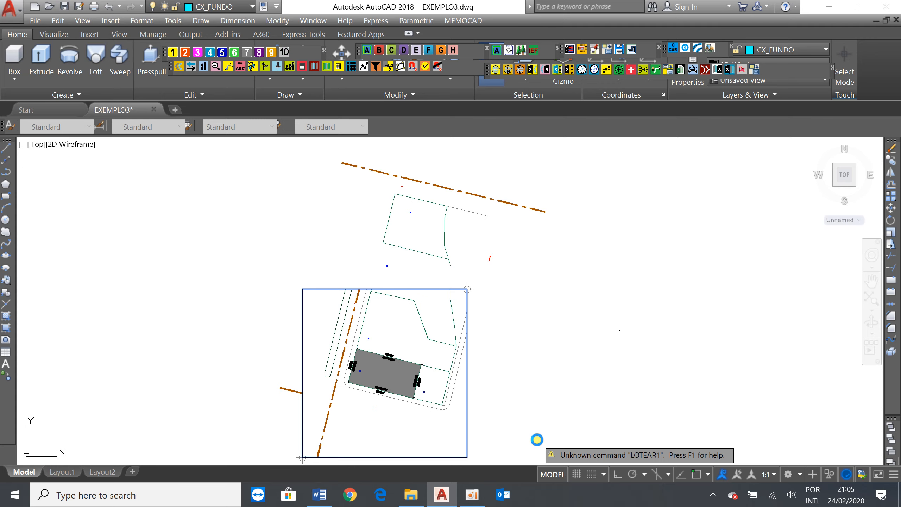
click(537, 439)
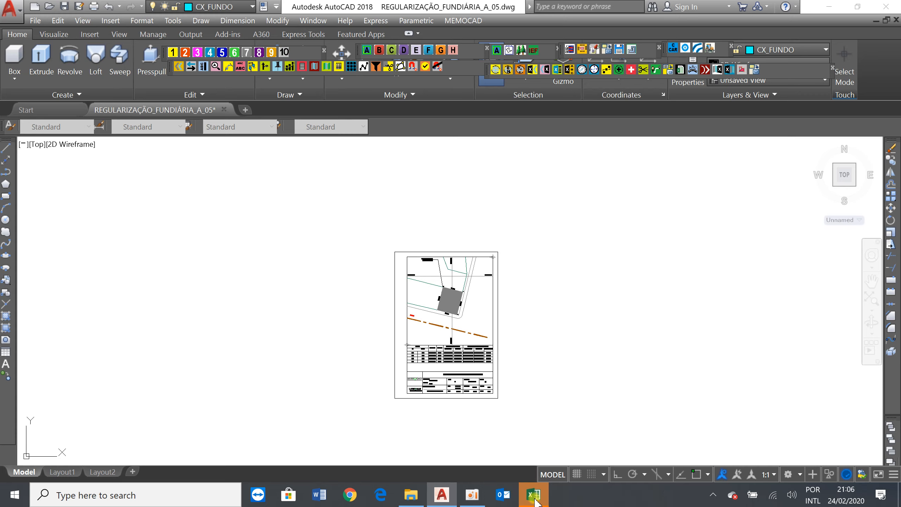
Switch to Excel to check the lot summary spreadsheet with vertices, distances, azimuths and adjoining properties
mouse_move(536, 501)
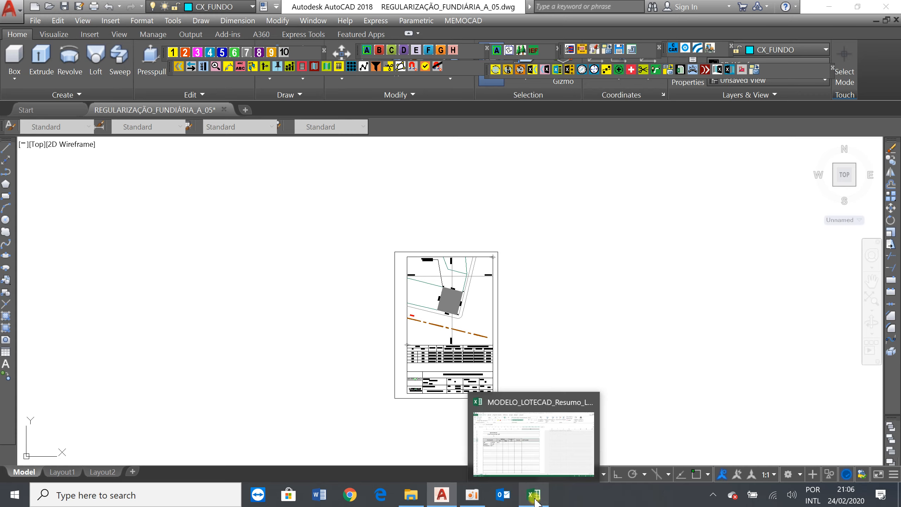
click(533, 462)
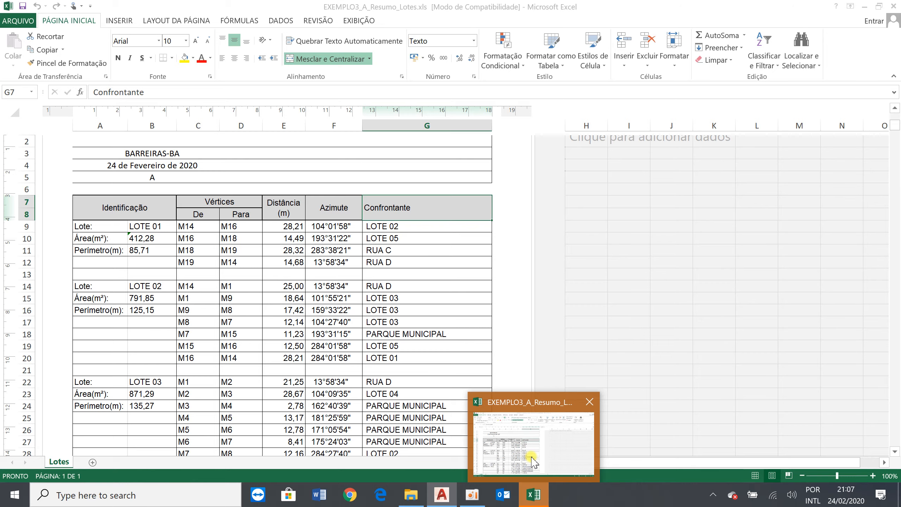
click(532, 461)
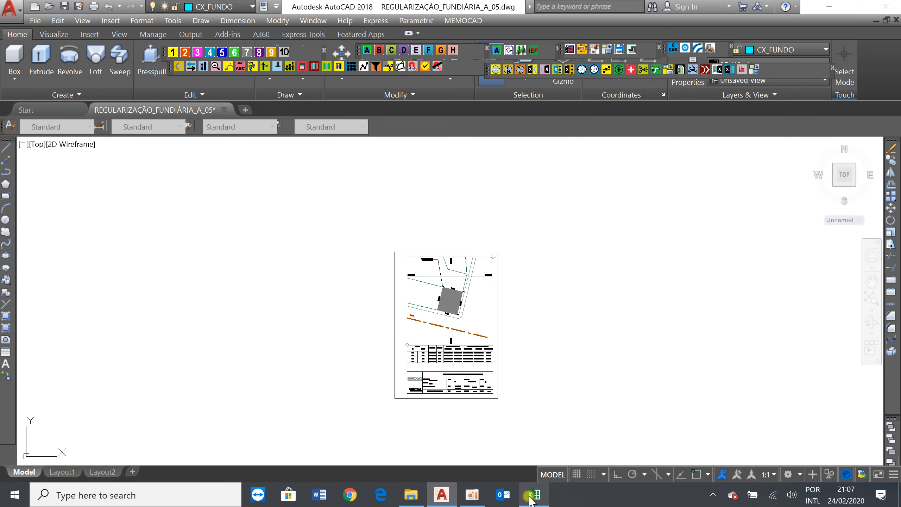
mouse_move(530, 497)
mouse_move(525, 459)
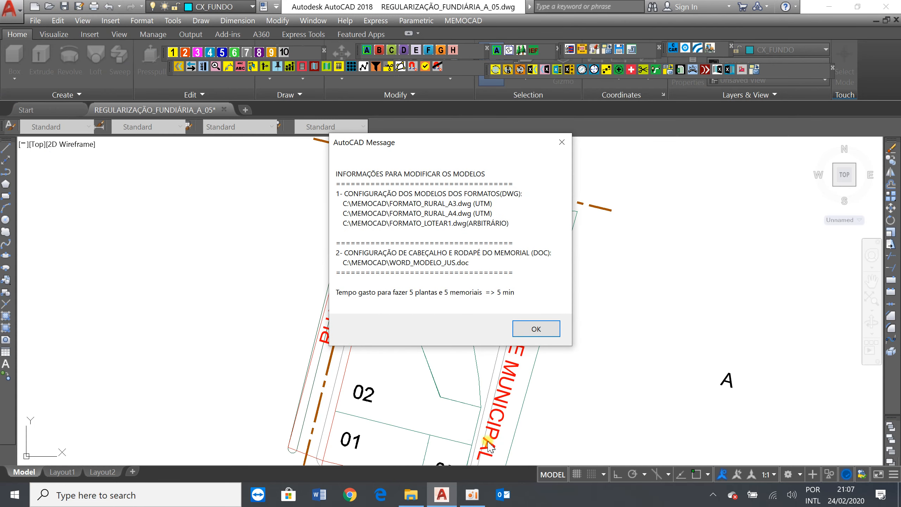
Dismiss the routine's closing message and close AutoCAD without saving REGULARIZAÇÃO_FUNDIÁRIA_A_05.dwg
click(529, 336)
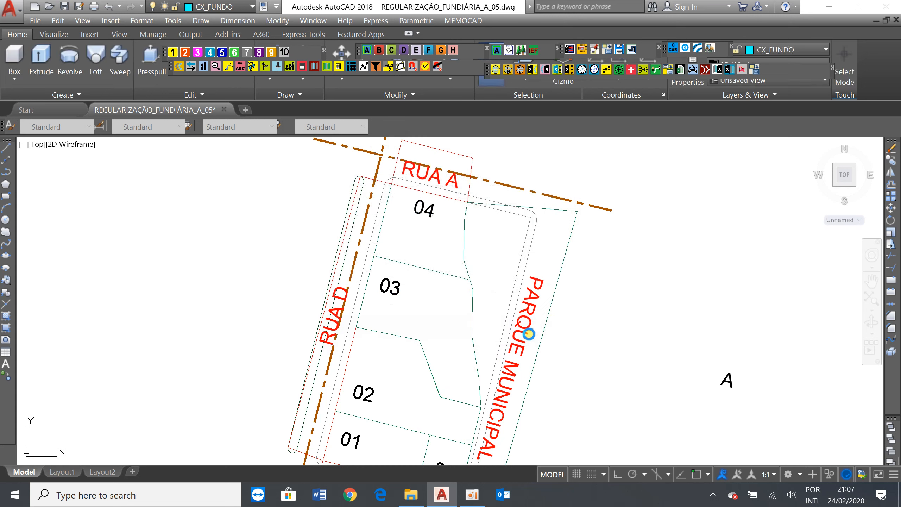
click(518, 264)
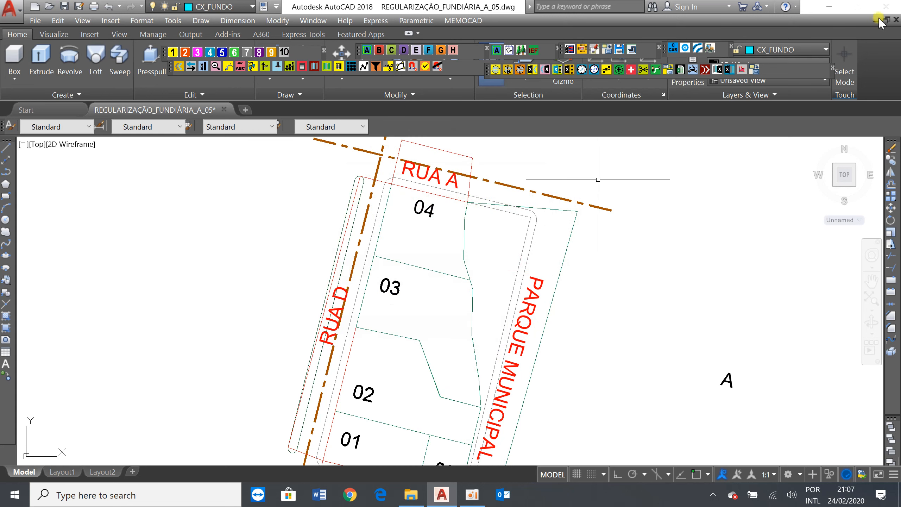
click(885, 7)
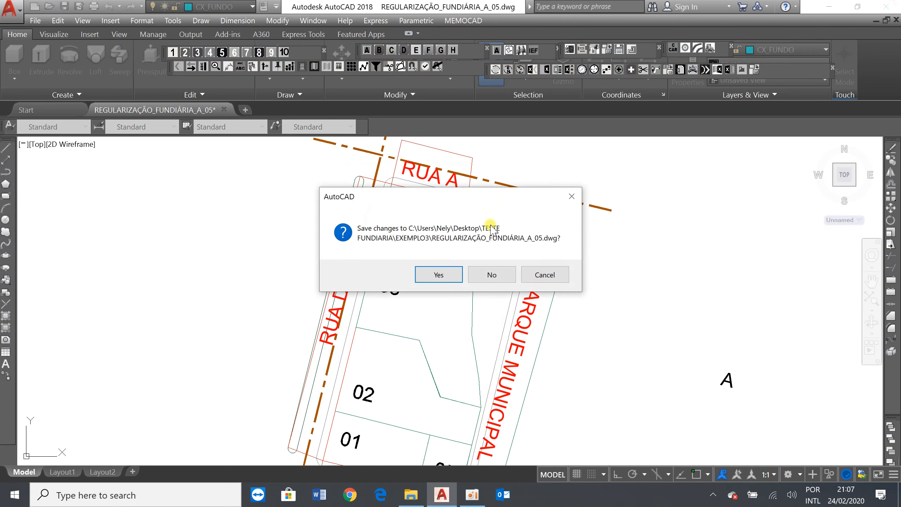
click(485, 272)
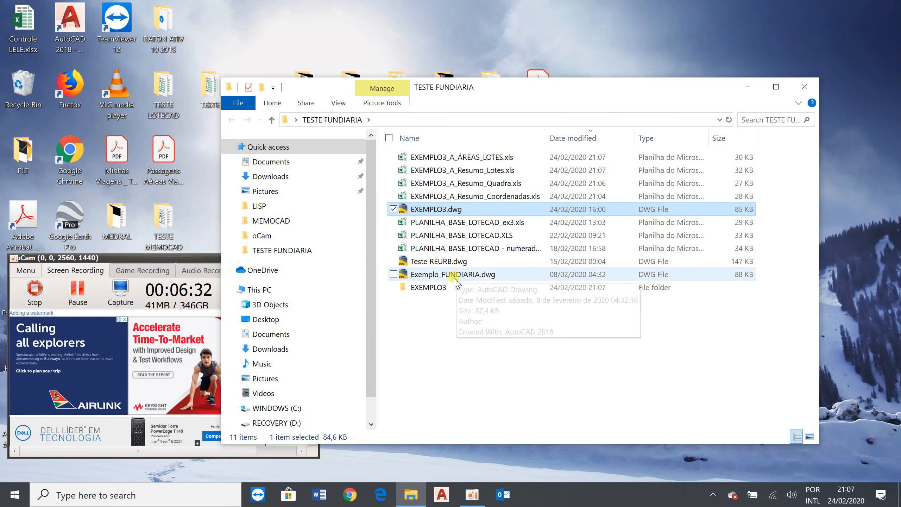
Open the EXEMPLO3 folder, widen its Name column, and open REGULARIZAÇÃO_FUNDIÁRIA_A_01.dwg in AutoCAD
double_click(444, 287)
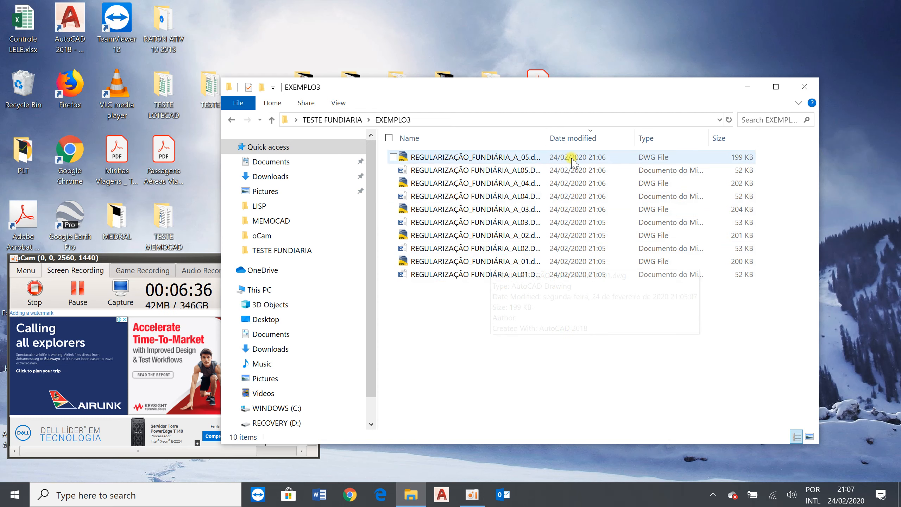
drag(549, 141, 560, 143)
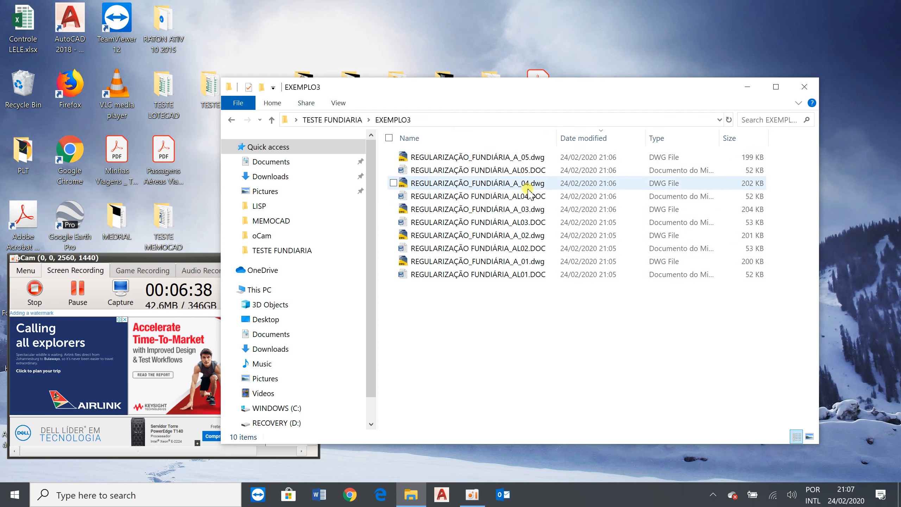
double_click(453, 265)
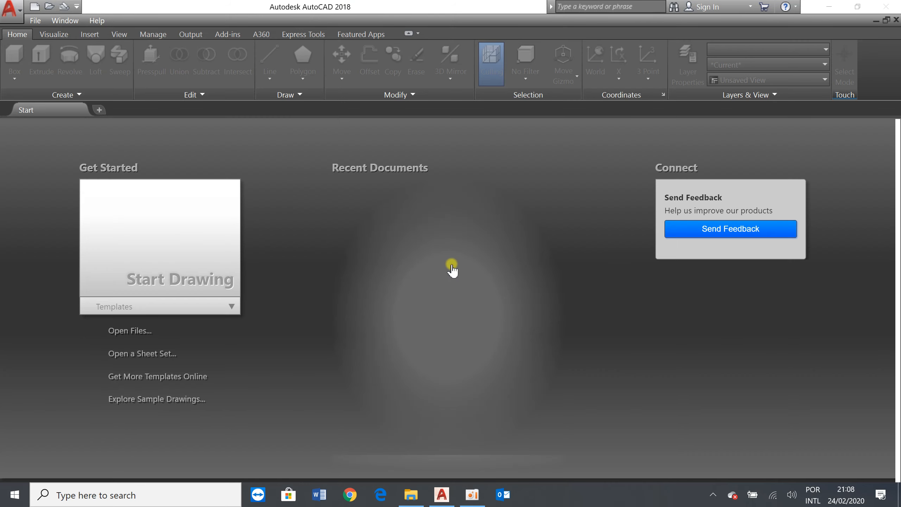
click(451, 263)
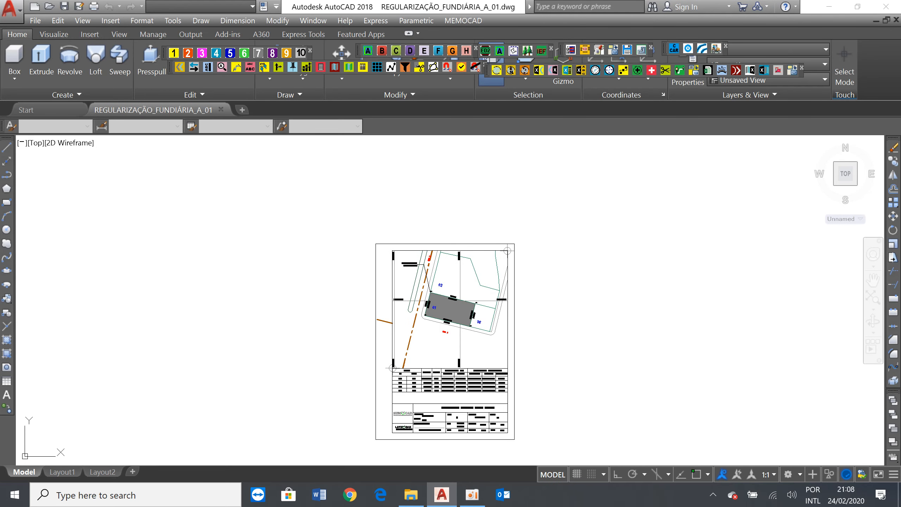
click(490, 365)
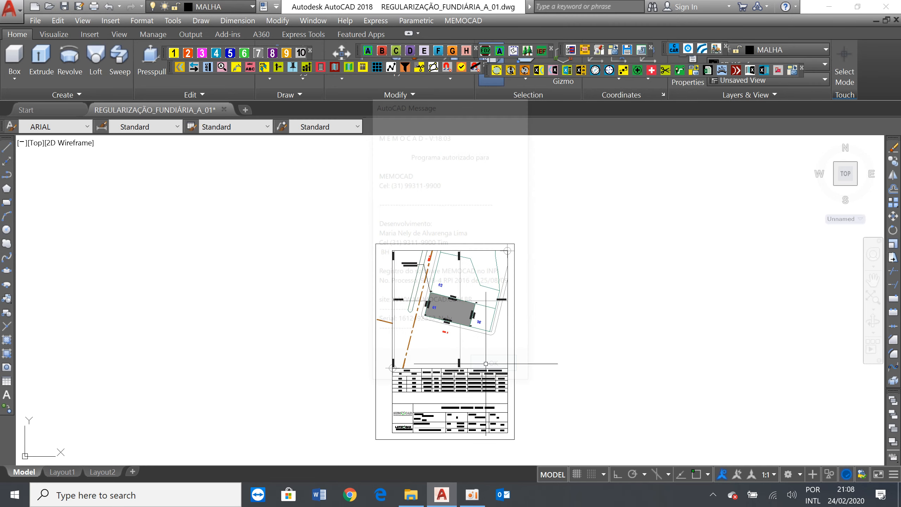
Examine lot 01's plan, including its side distances, azimuths, tie point and the table of UTM and geographic coordinates
scroll(446, 315, up, 5)
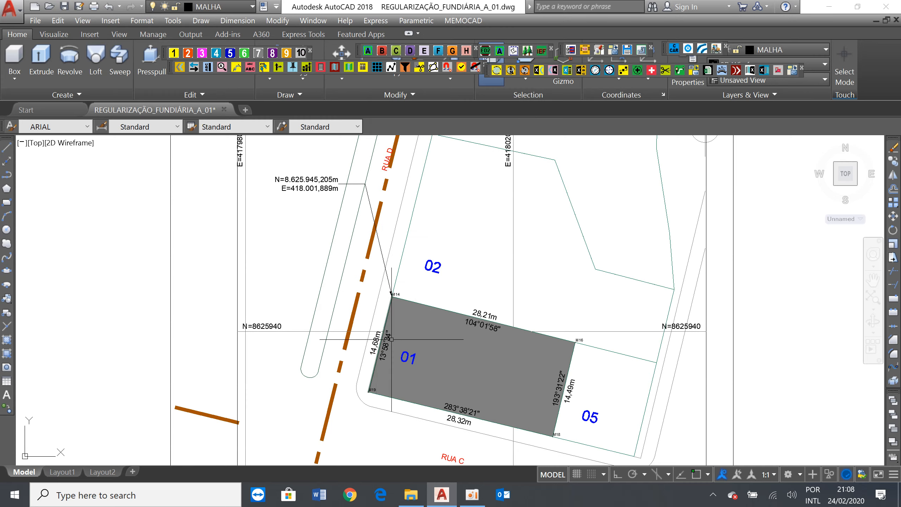
scroll(408, 263, down, 2)
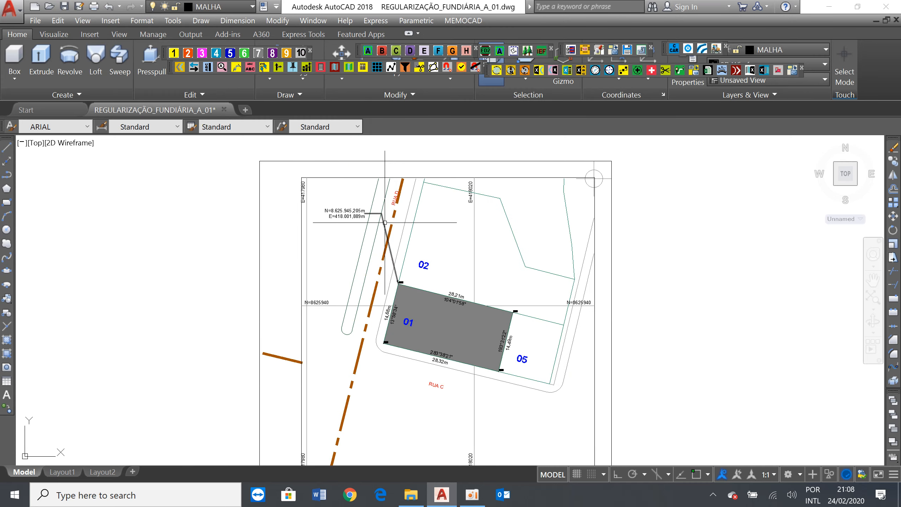
scroll(385, 214, down, 2)
scroll(371, 402, up, 4)
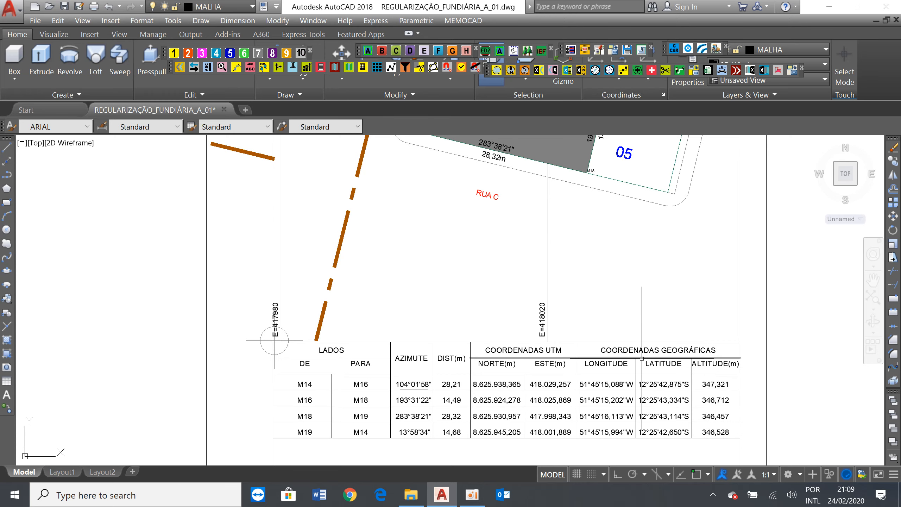
Examine the whole sheet of lot 01's plan and the title block below its coordinate table
scroll(631, 354, down, 4)
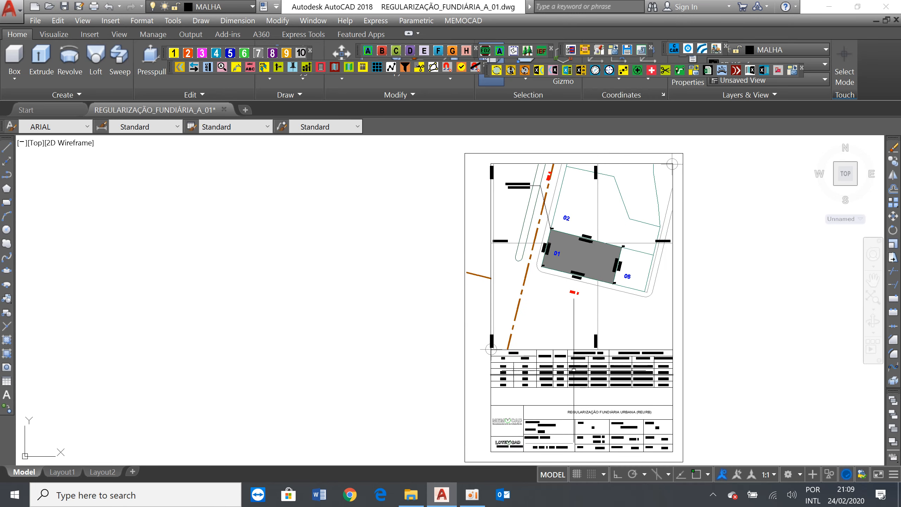
scroll(560, 384, up, 2)
scroll(560, 383, down, 2)
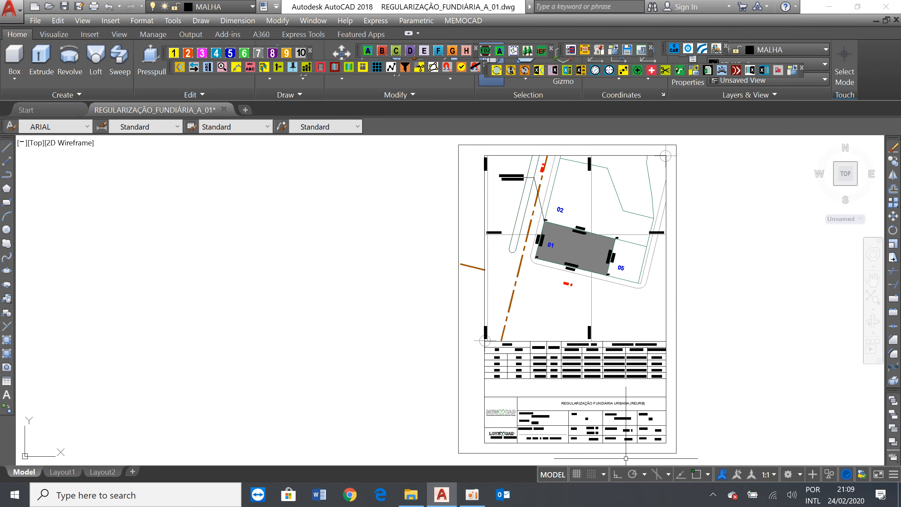
scroll(628, 455, up, 4)
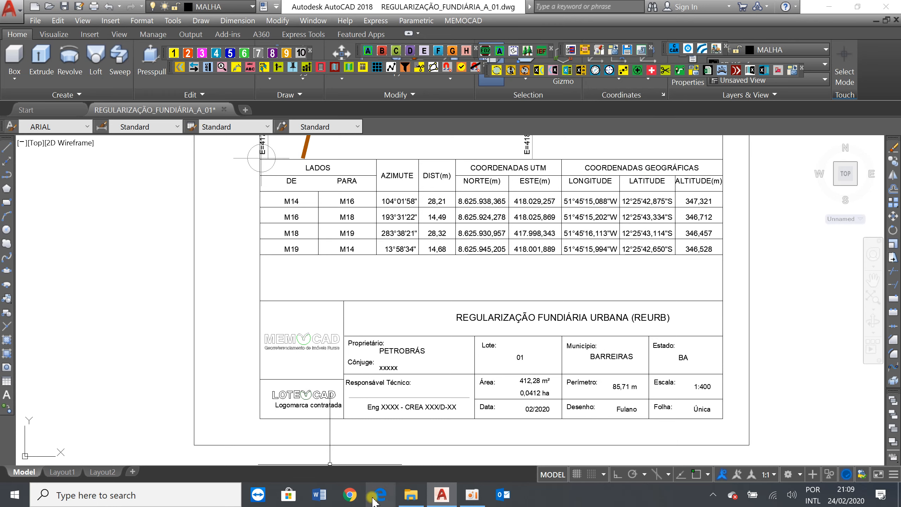
Open REGULARIZAÇÃO FUNDIÁRIA_AL01.DOC from the EXEMPLO3 folder in Word and display it at 100% zoom
click(411, 495)
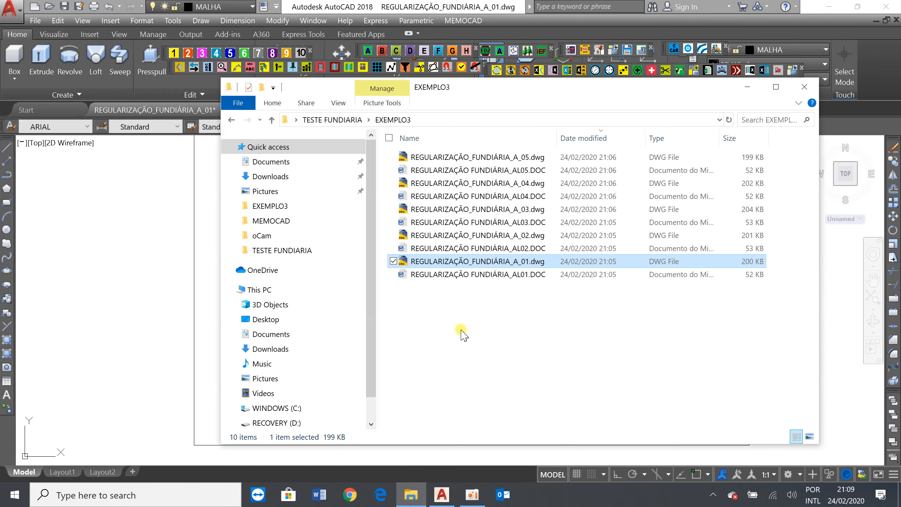
double_click(464, 275)
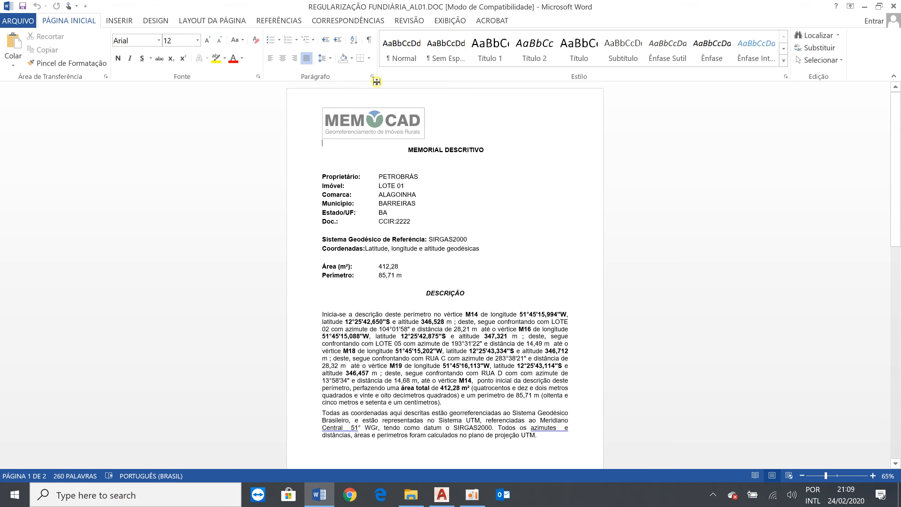
click(441, 21)
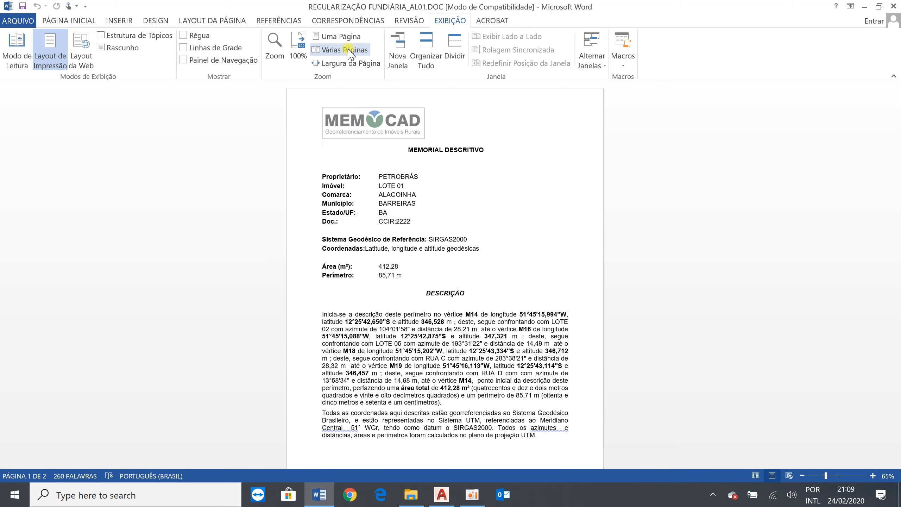
click(298, 49)
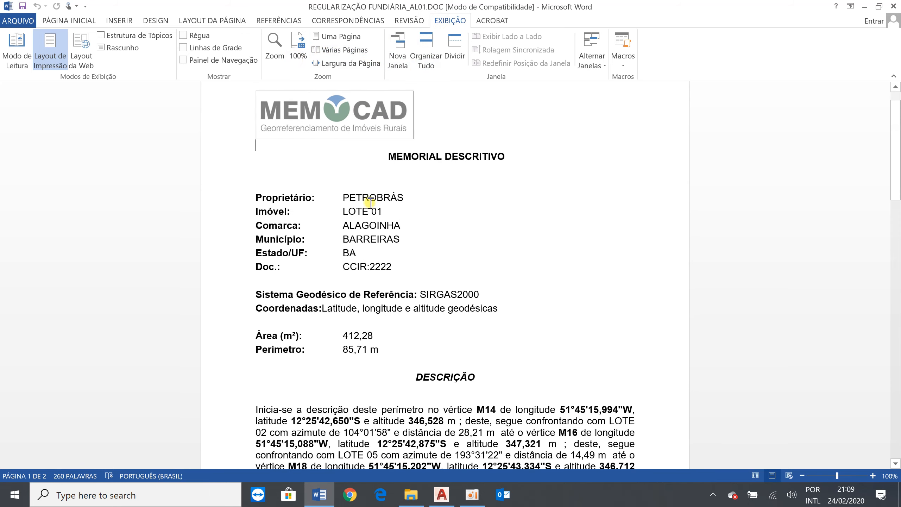
Read the memorial's DESCRIÇÃO section, highlighting the text from vertex M14 and its adjoining lot
scroll(370, 202, down, 5)
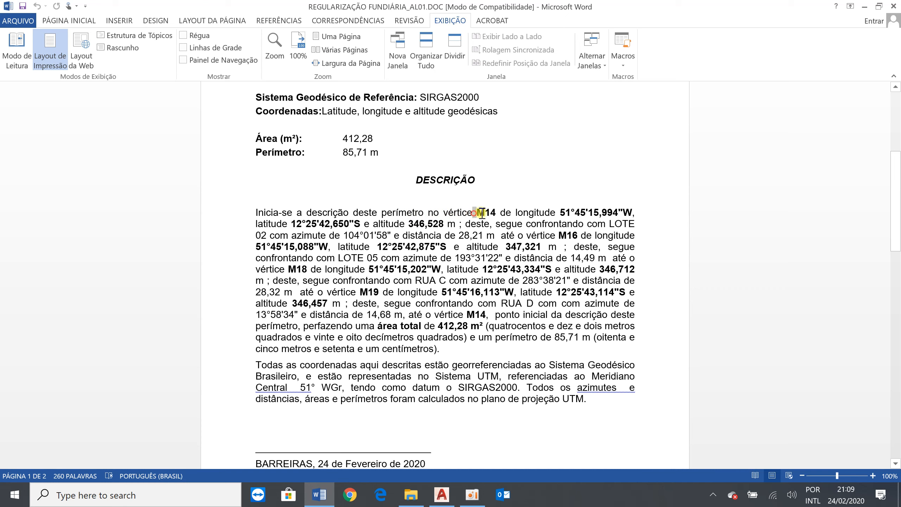
drag(482, 213, 543, 223)
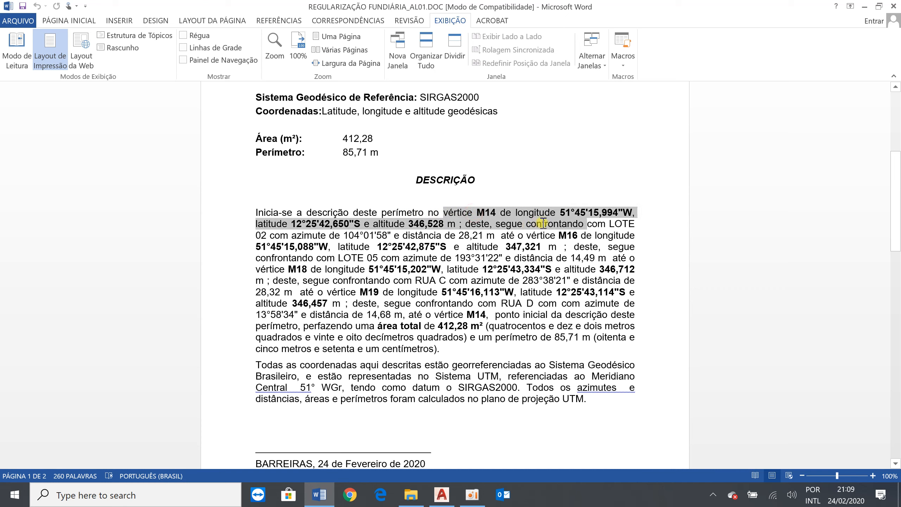
drag(549, 225, 581, 237)
Switch back to AutoCAD to review lot 01's coordinate table and title block, briefly checking the EXEMPLO3 file list
click(442, 494)
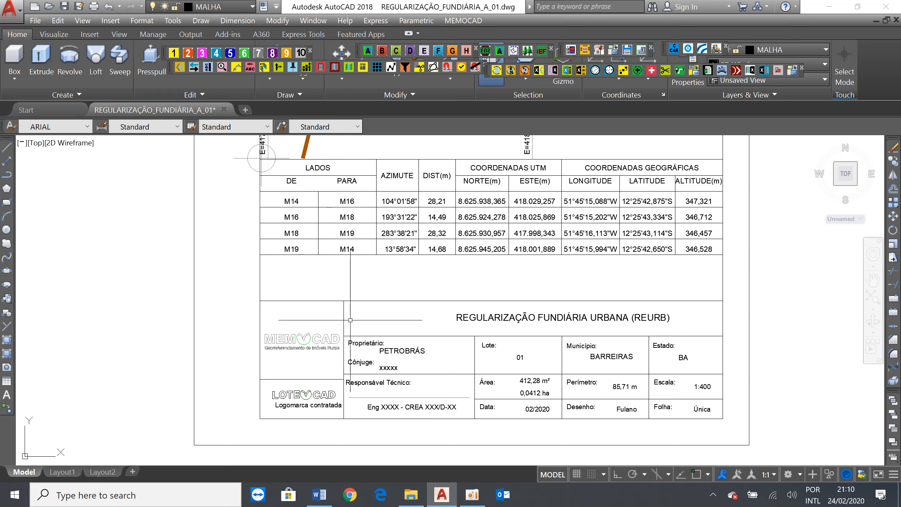
scroll(415, 425, down, 2)
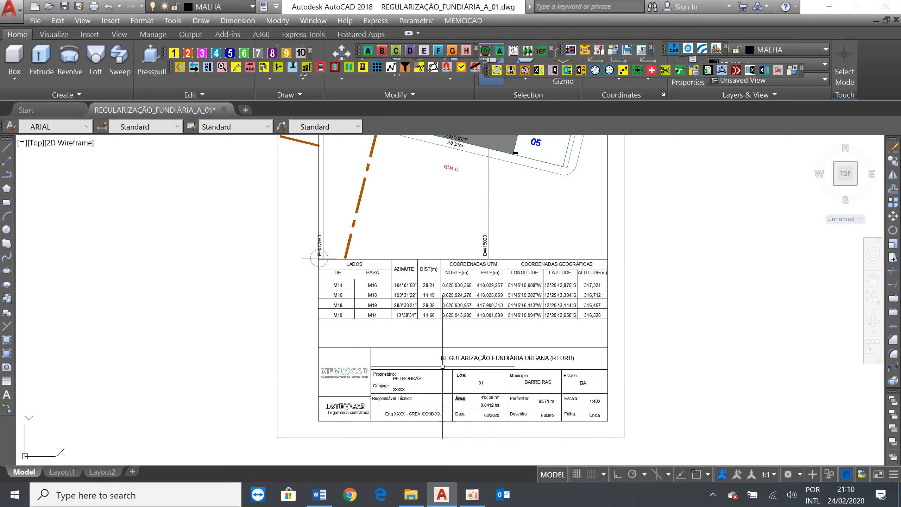
scroll(445, 364, up, 4)
scroll(511, 362, down, 2)
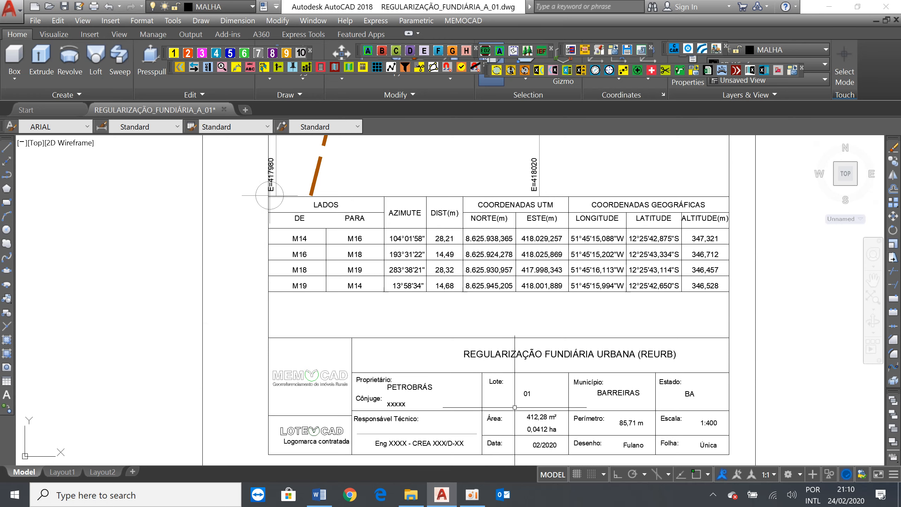
mouse_move(437, 503)
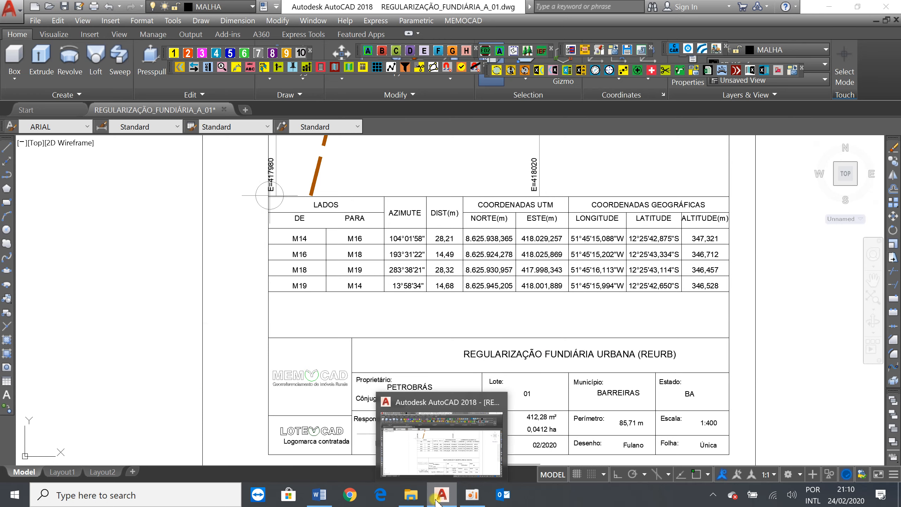
click(410, 494)
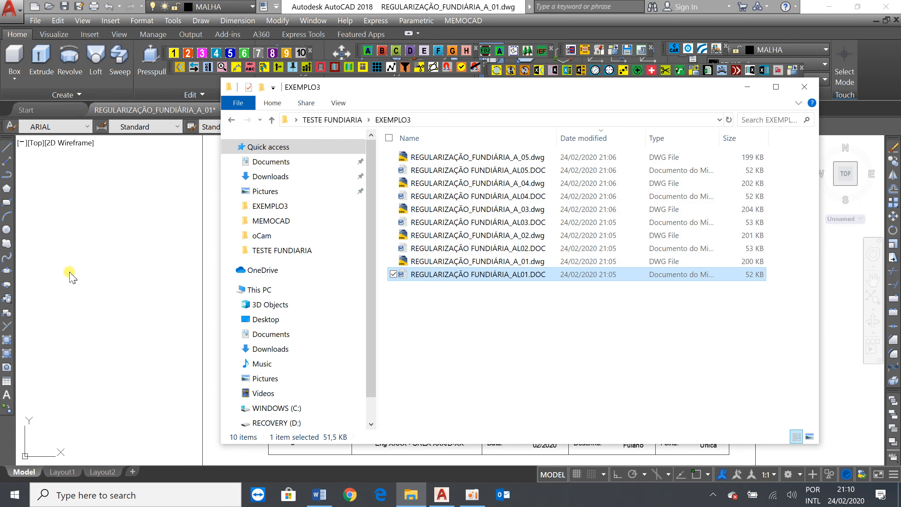
click(51, 264)
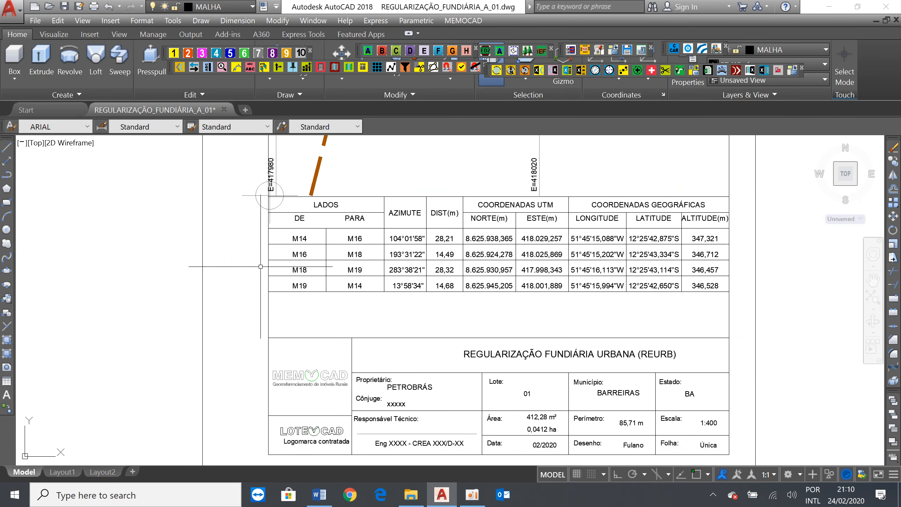